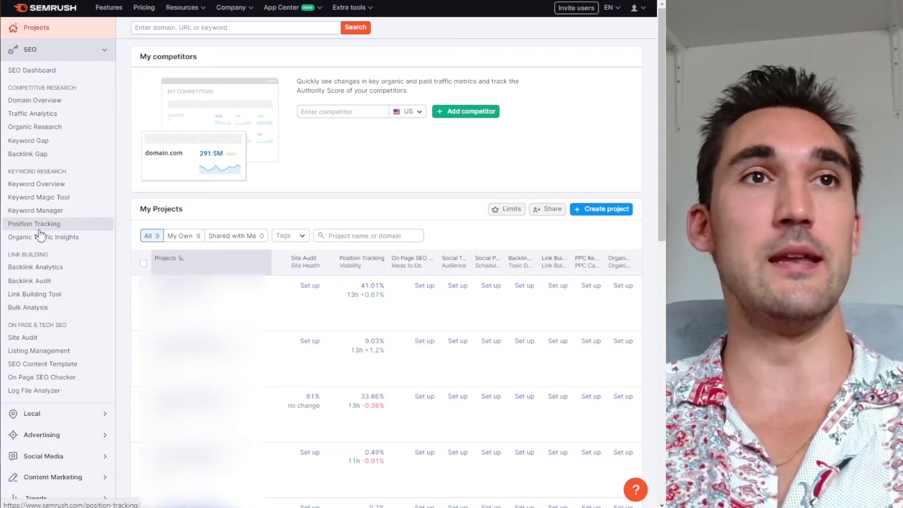
Open the nefariousracing.com Position Tracking project and list all 225 tracked keywords
left_click(66, 228)
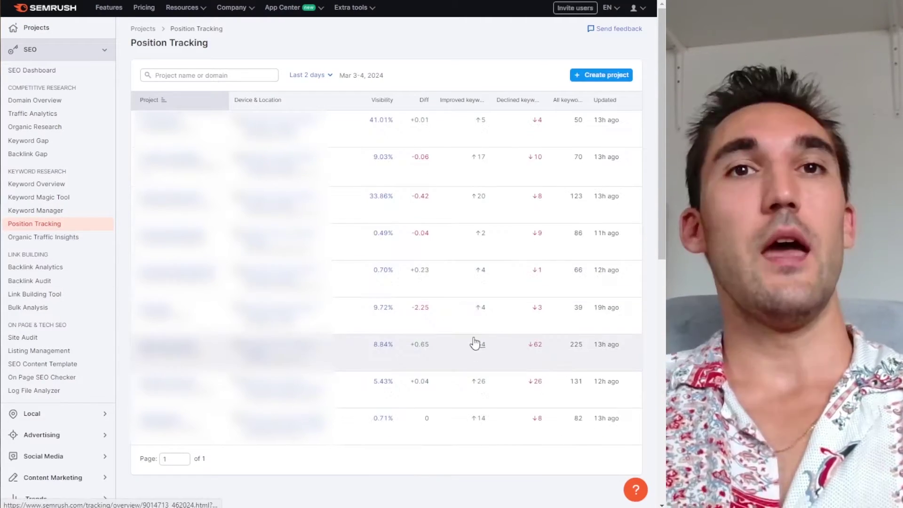
left_click(403, 336)
scroll(403, 337, "down", 1)
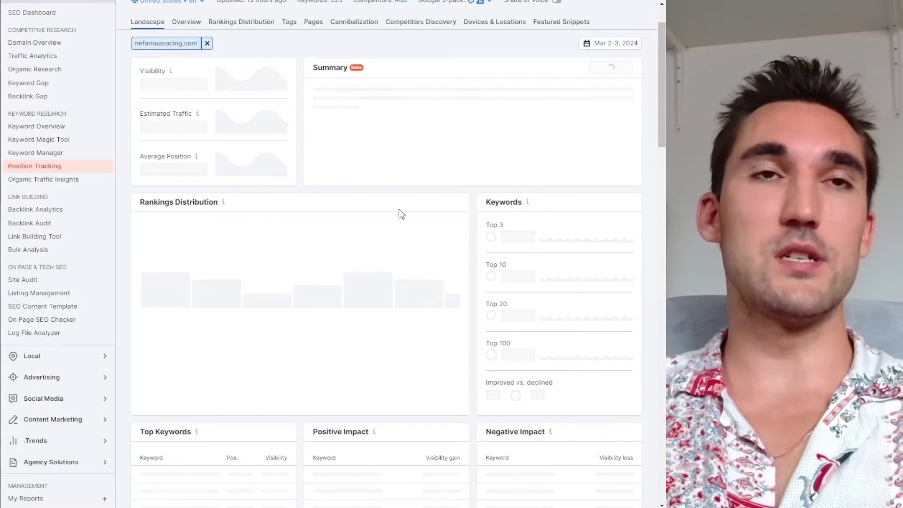
scroll(237, 219, "down", 5)
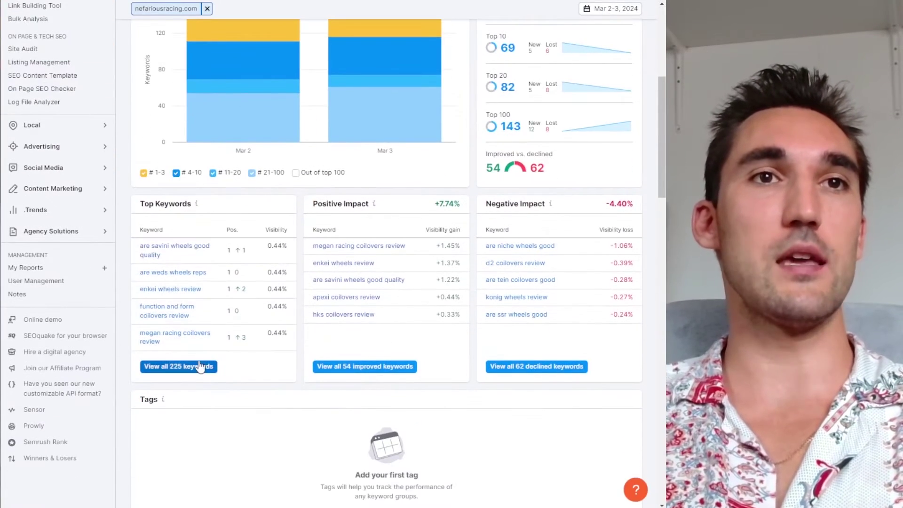
left_click(200, 372)
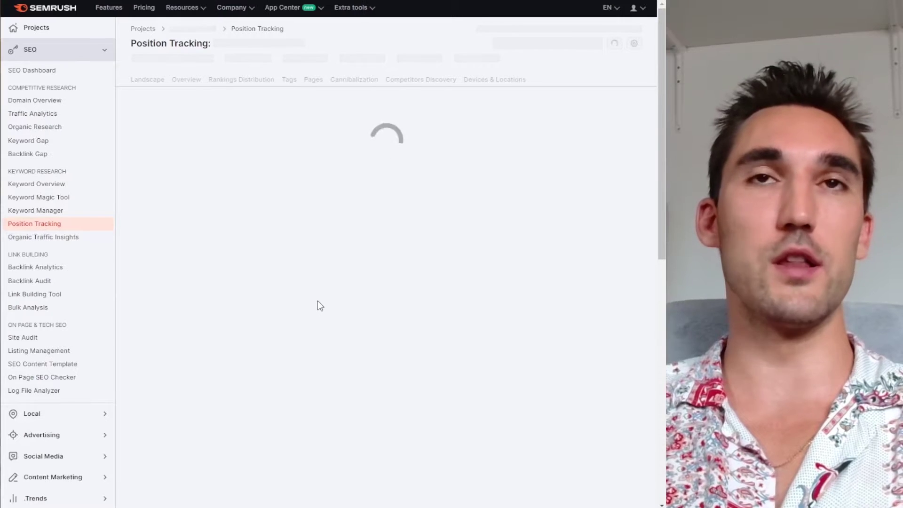
scroll(328, 274, "down", 4)
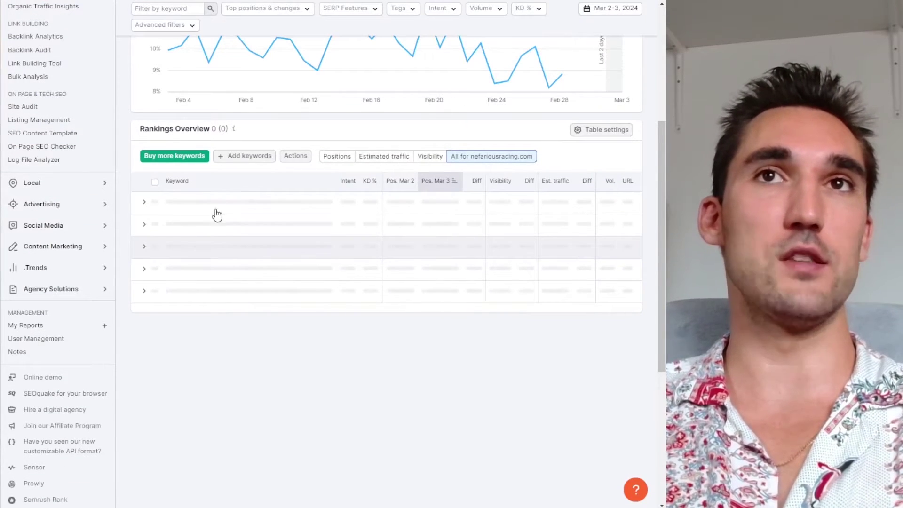
scroll(221, 203, "down", 4)
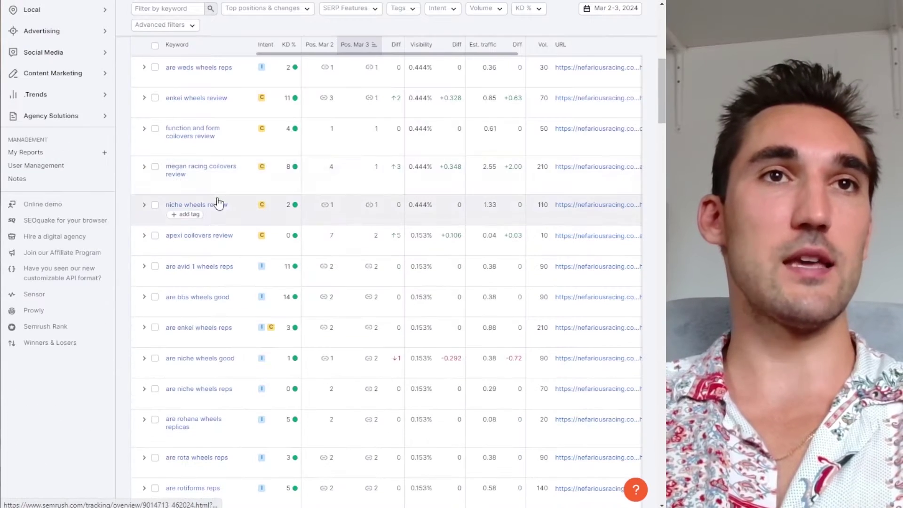
scroll(282, 207, "up", 2)
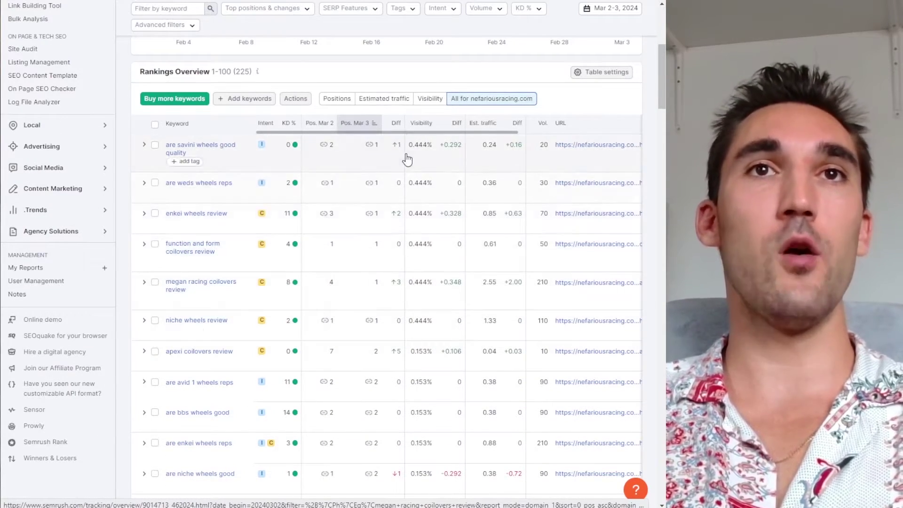
scroll(405, 156, "up", 4)
Set the rankings comparison date range to Feb 3–Mar 3, 2024
left_click(598, 12)
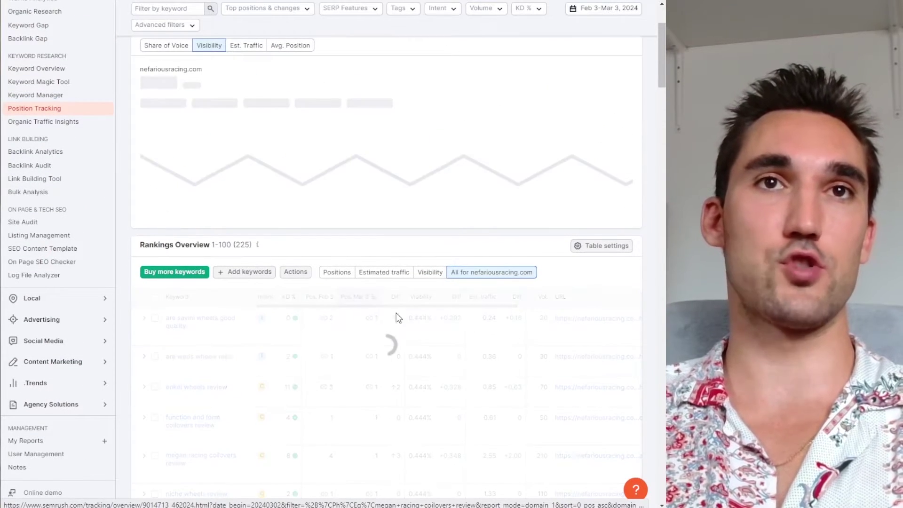
scroll(392, 280, "down", 9)
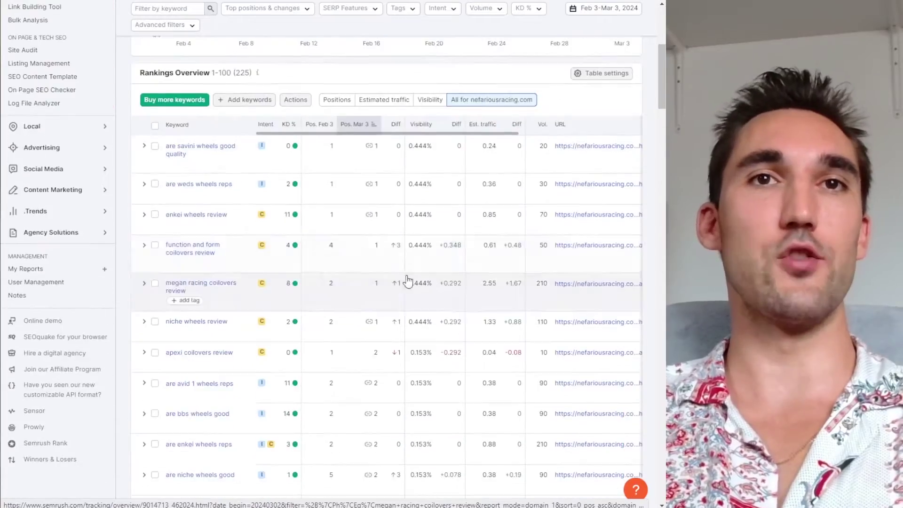
scroll(393, 279, "down", 15)
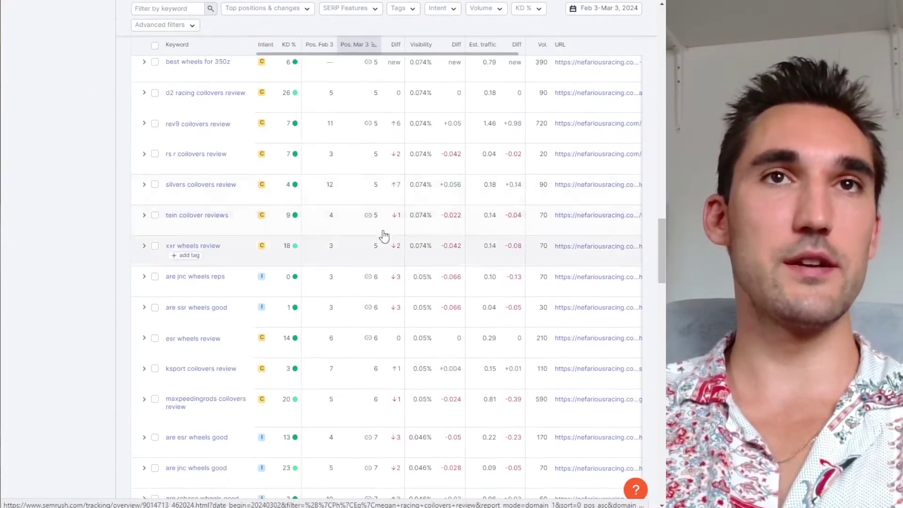
scroll(380, 215, "up", 20)
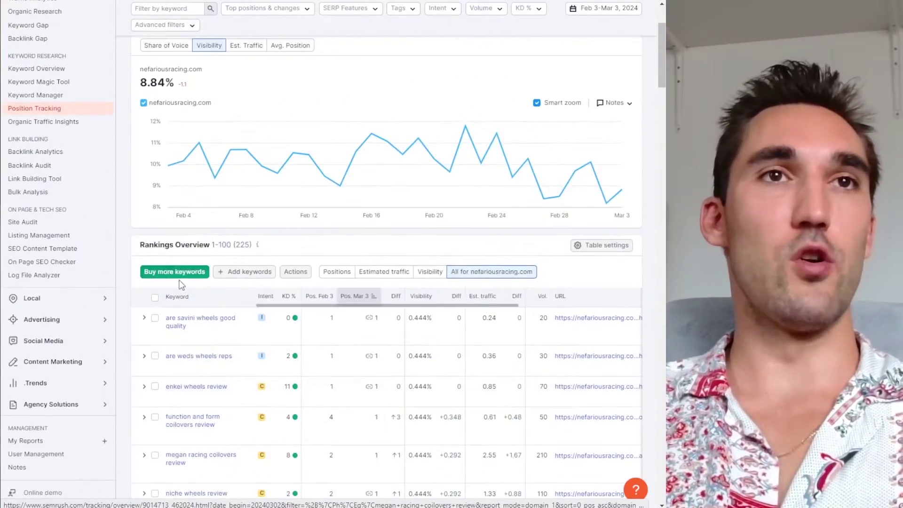
left_click(236, 278)
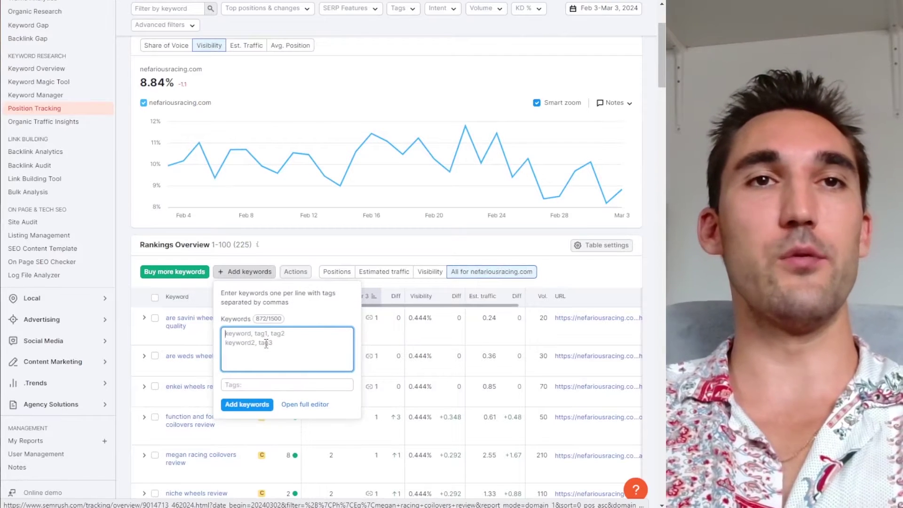
type("bc racing")
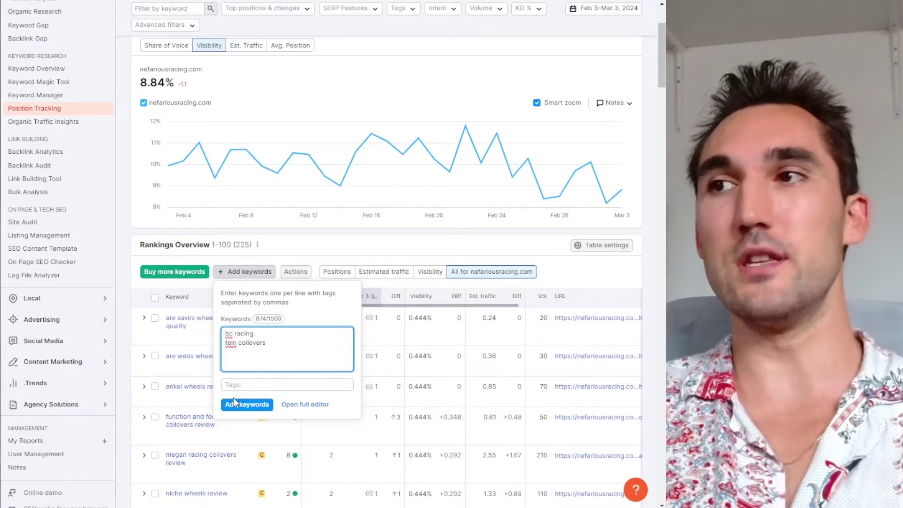
left_click(493, 228)
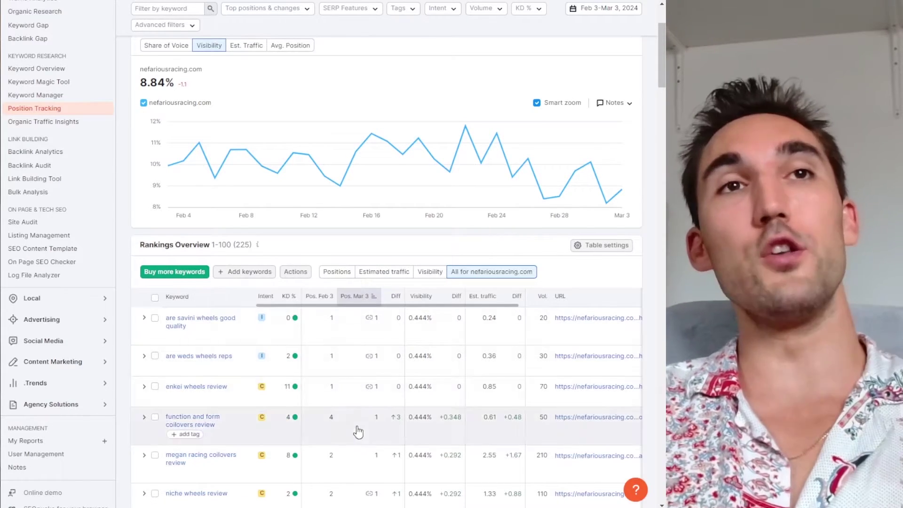
scroll(358, 136, "up", 2)
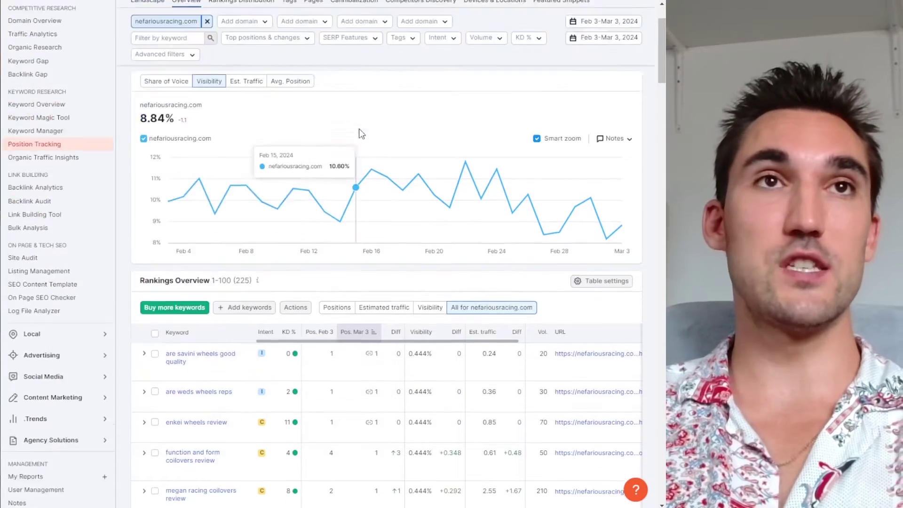
scroll(270, 292, "down", 4)
scroll(271, 160, "up", 1)
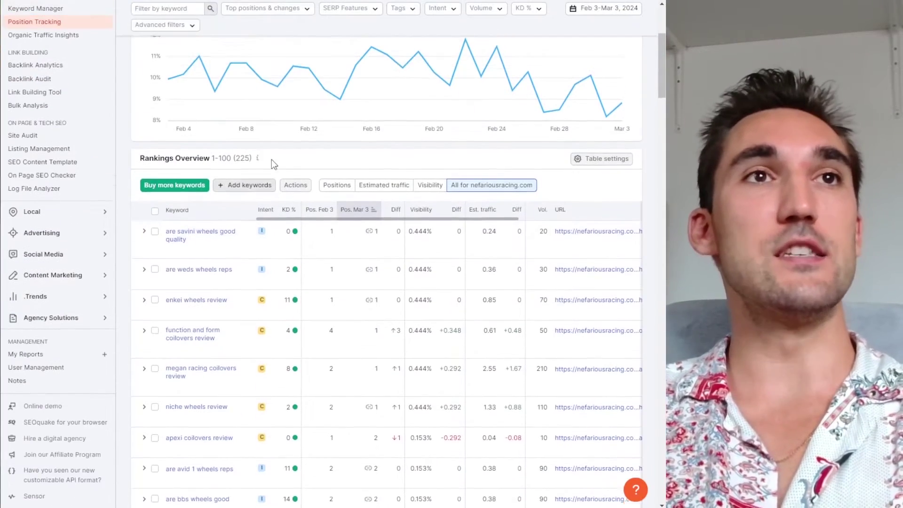
scroll(261, 174, "down", 1)
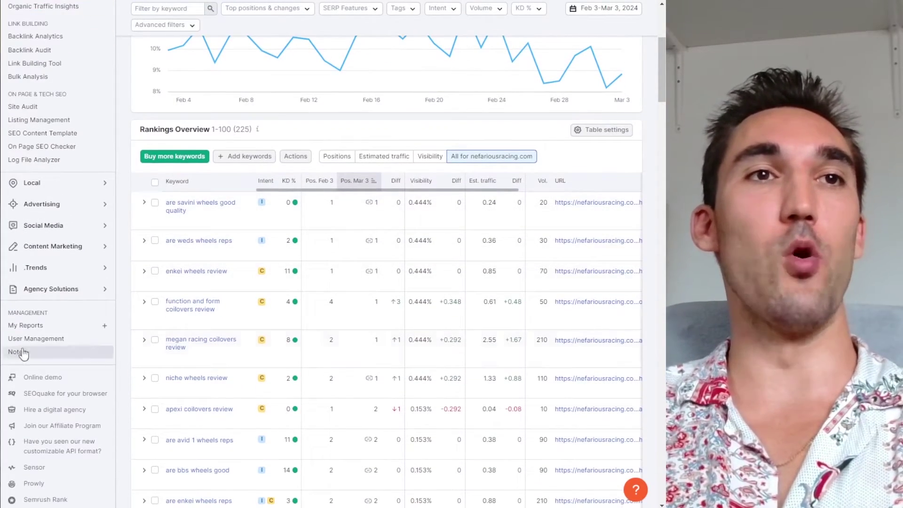
left_click(36, 326)
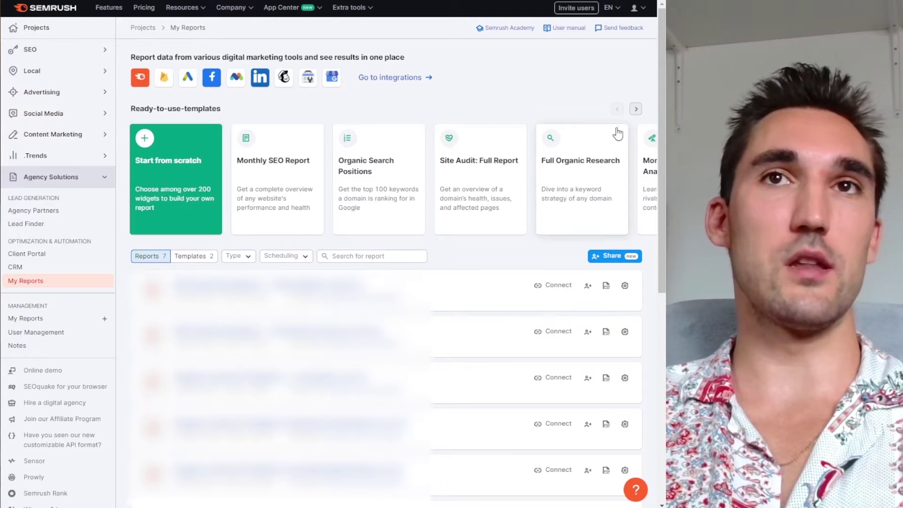
Start a blank Untitled report from scratch and show the Position Tracking widgets
left_click(165, 159)
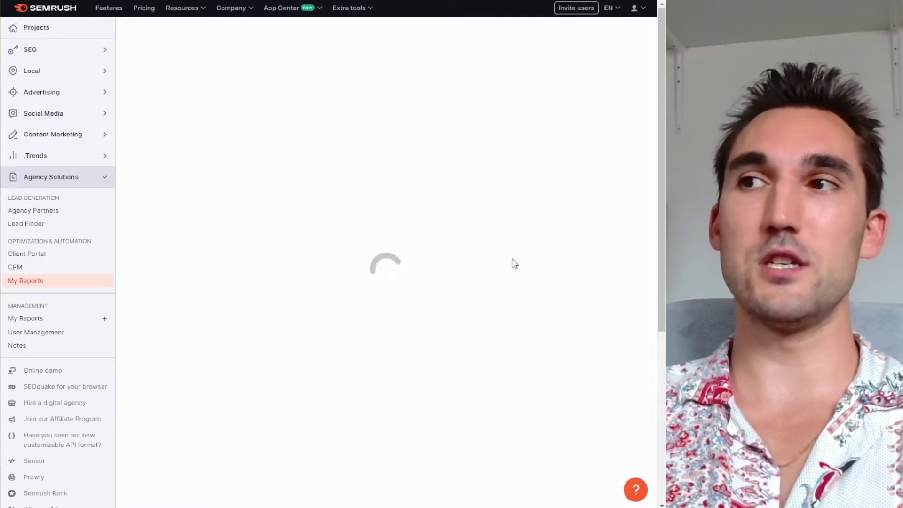
scroll(424, 223, "down", 2)
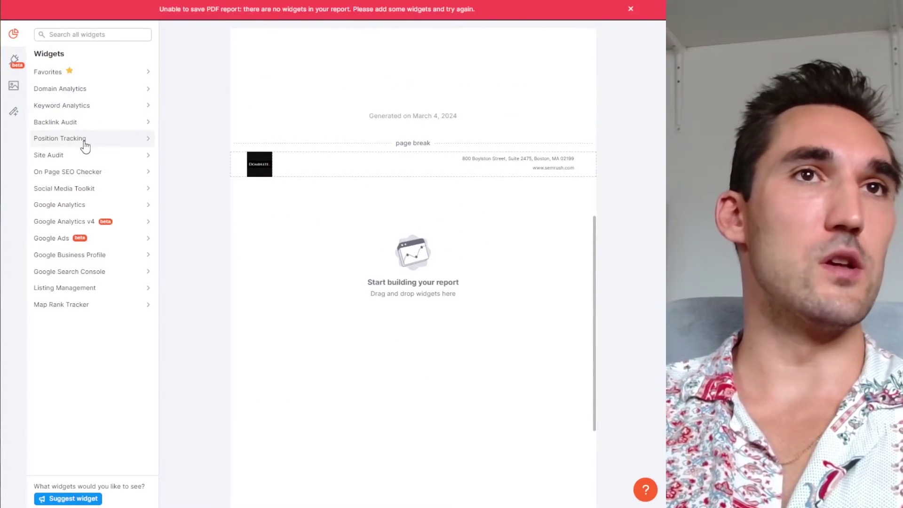
left_click(89, 139)
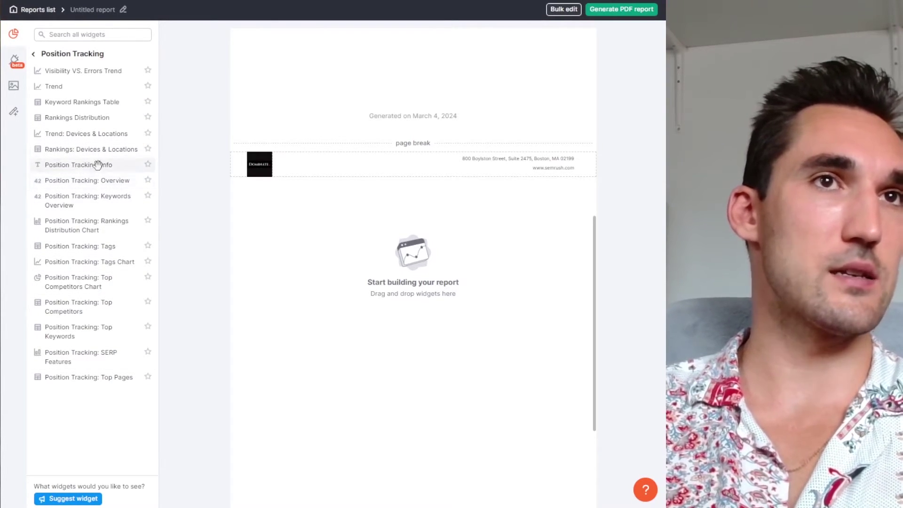
Add a Keyword Rankings Table for the Nefarious Racing project and expand it to all keywords
left_click_drag(79, 105, 380, 283)
left_click(446, 241)
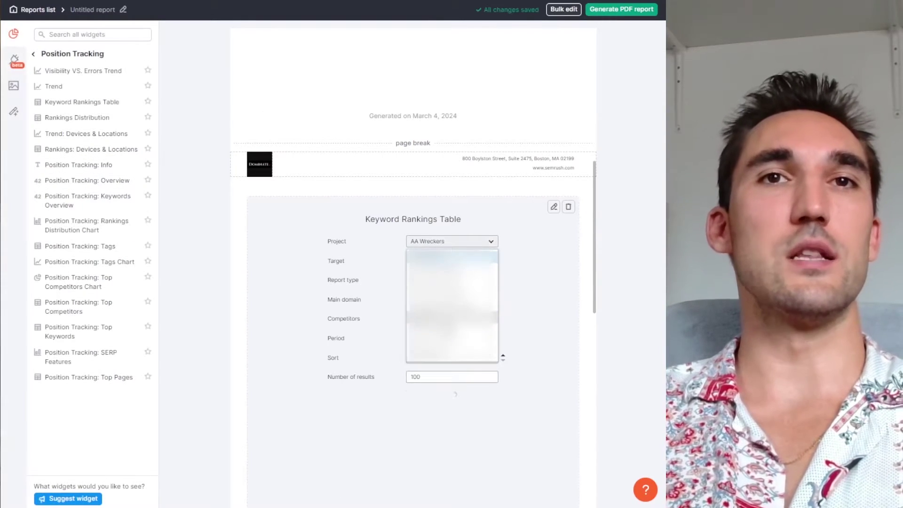
left_click(439, 332)
scroll(440, 235, "down", 3)
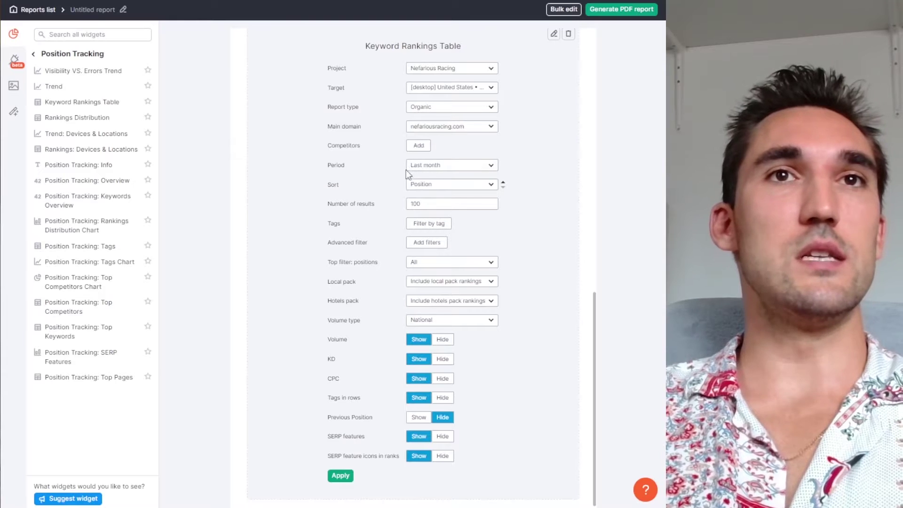
scroll(428, 197, "down", 1)
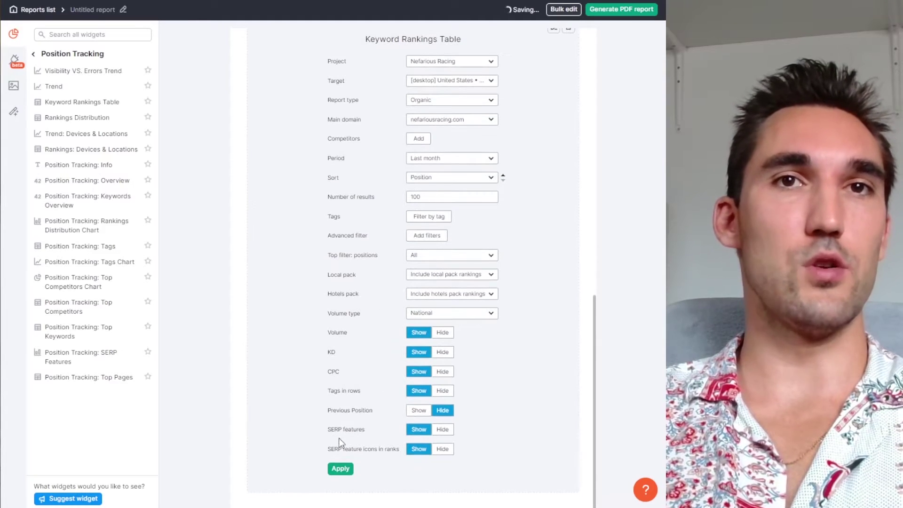
left_click(341, 469)
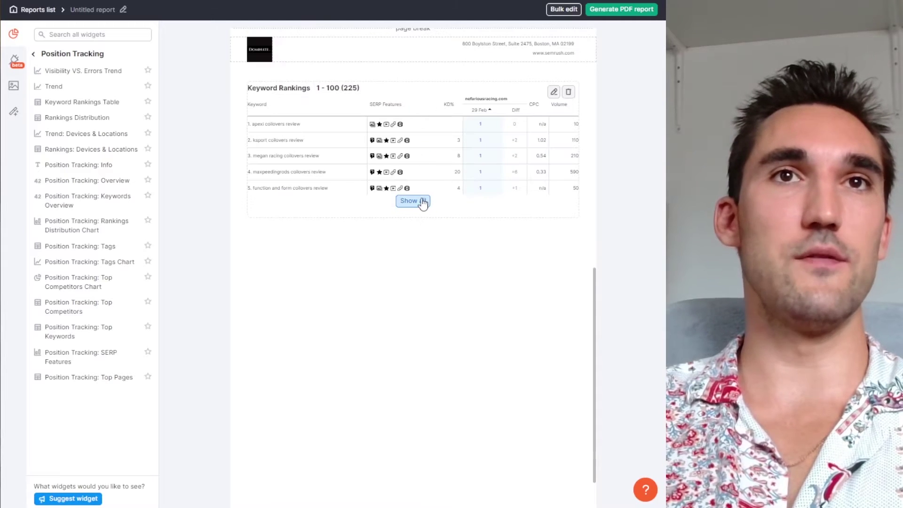
left_click(422, 202)
Hide SERP features and SERP feature icons in the rankings table, then show all keywords
scroll(482, 130, "down", 10)
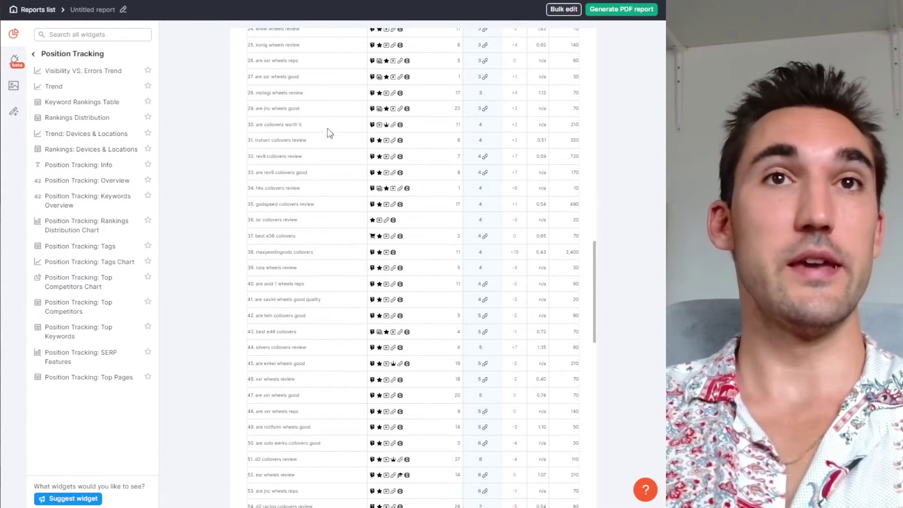
scroll(327, 128, "up", 10)
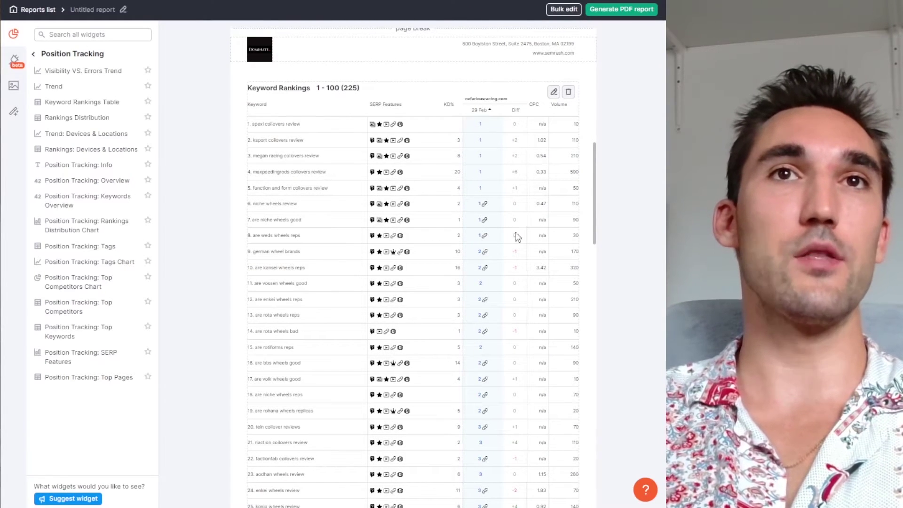
left_click(554, 92)
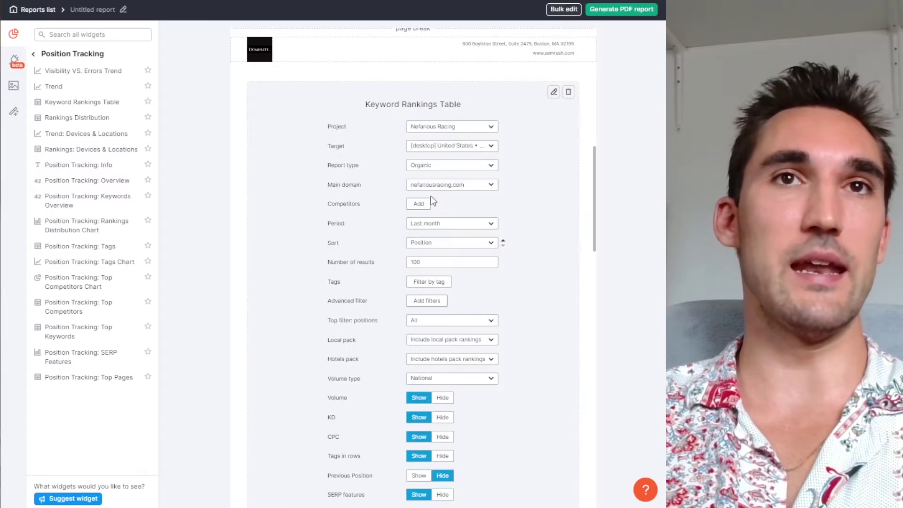
scroll(446, 189, "down", 2)
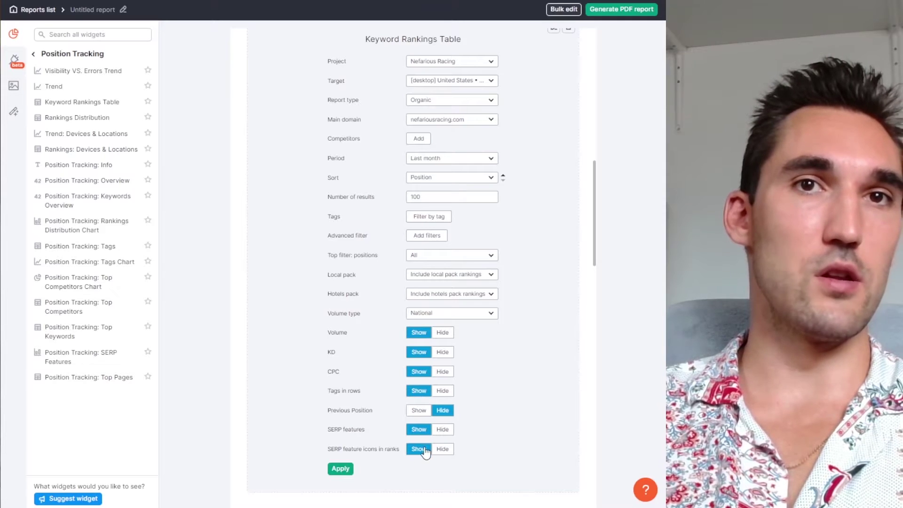
left_click(442, 448)
left_click(442, 429)
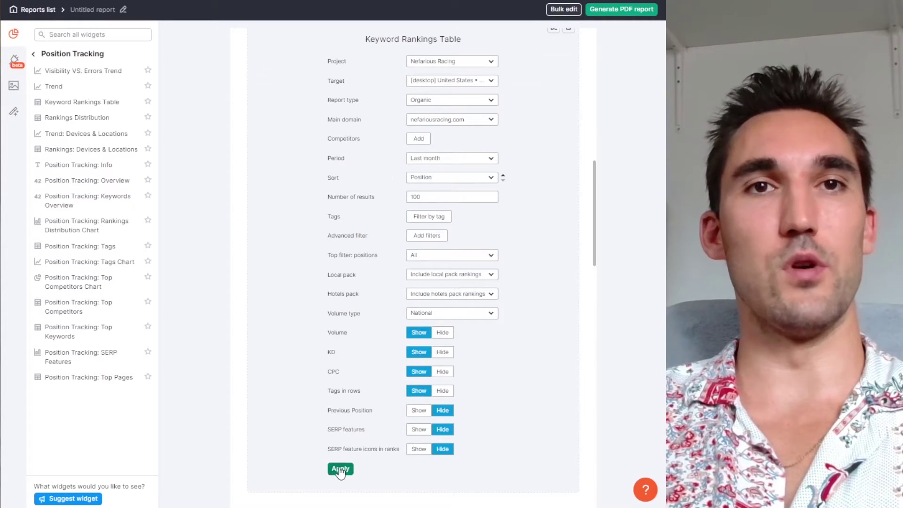
left_click(341, 469)
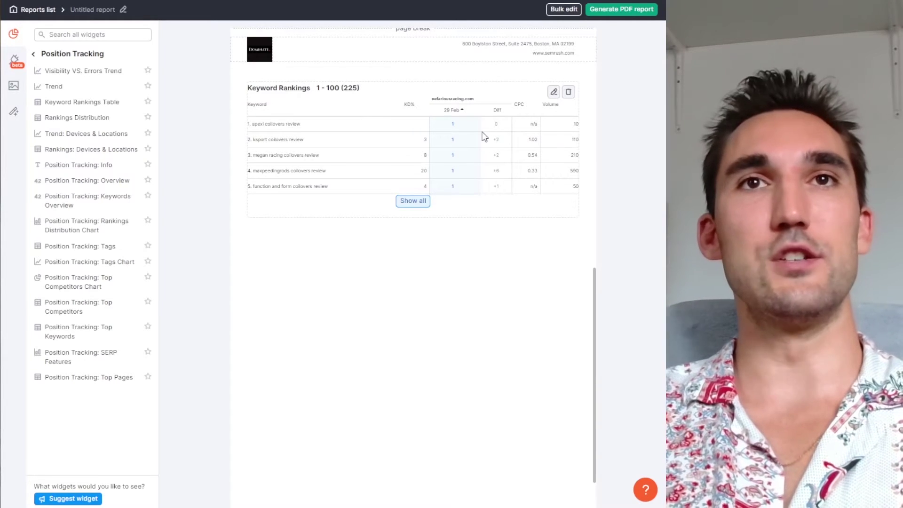
left_click(413, 201)
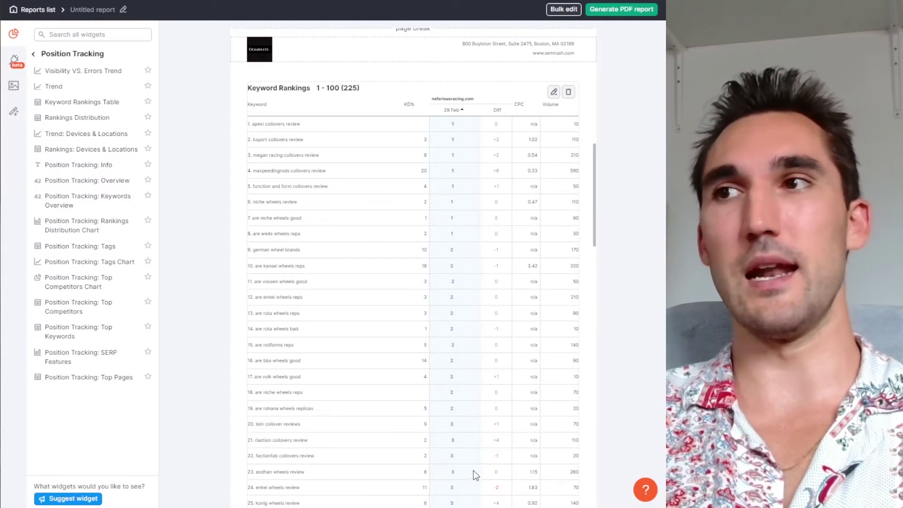
scroll(450, 234, "up", 3)
Generate the PDF report with scheduling off and no premium features, dismissing the save prompt
left_click(621, 10)
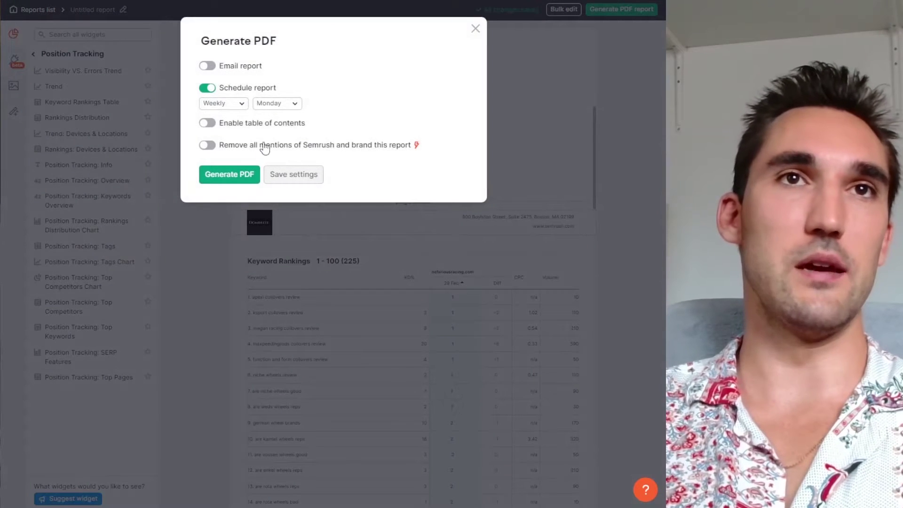
left_click(208, 88)
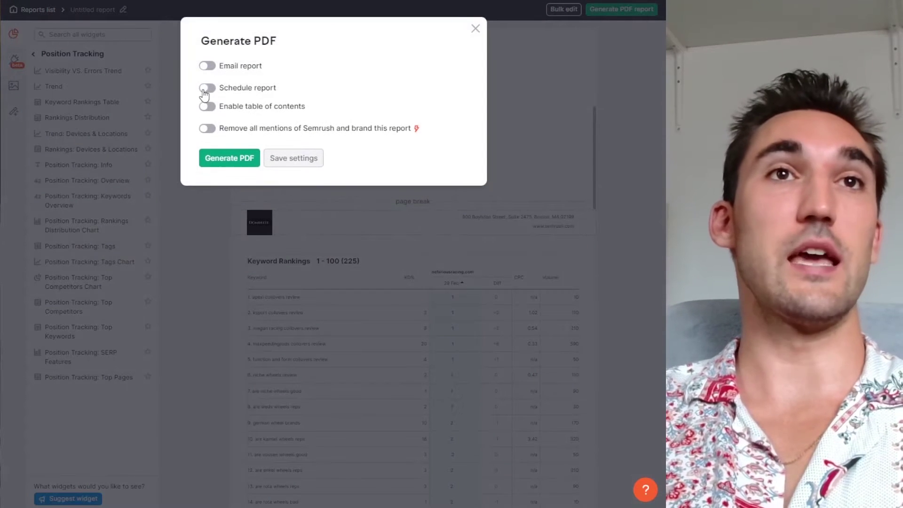
left_click(210, 88)
left_click(210, 88)
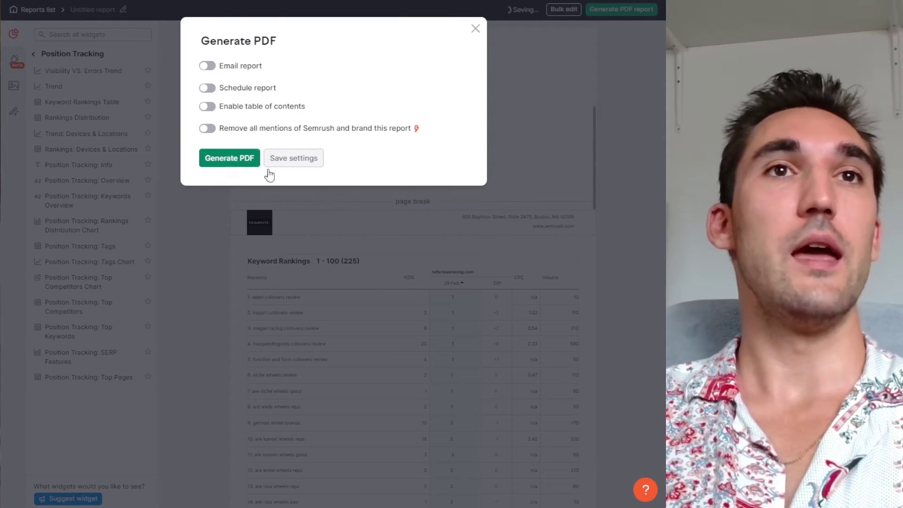
left_click(235, 160)
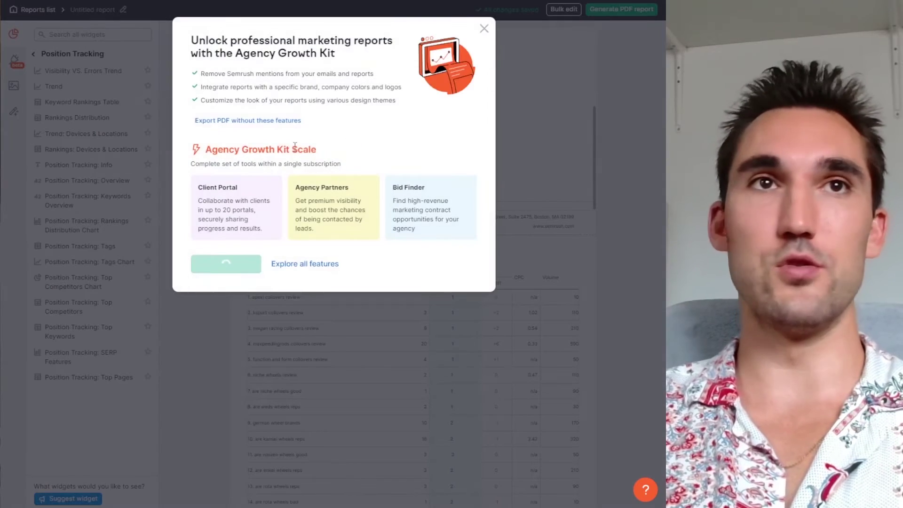
left_click(270, 123)
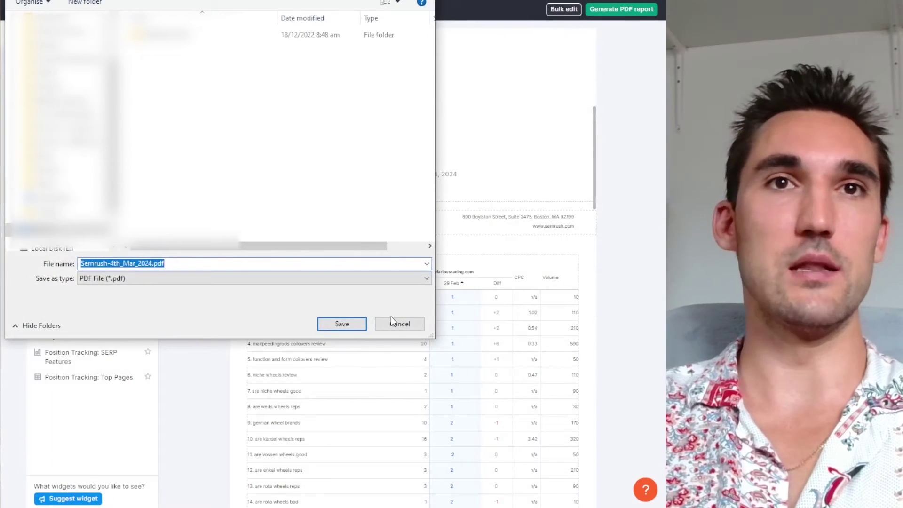
left_click(392, 322)
scroll(476, 286, "up", 1)
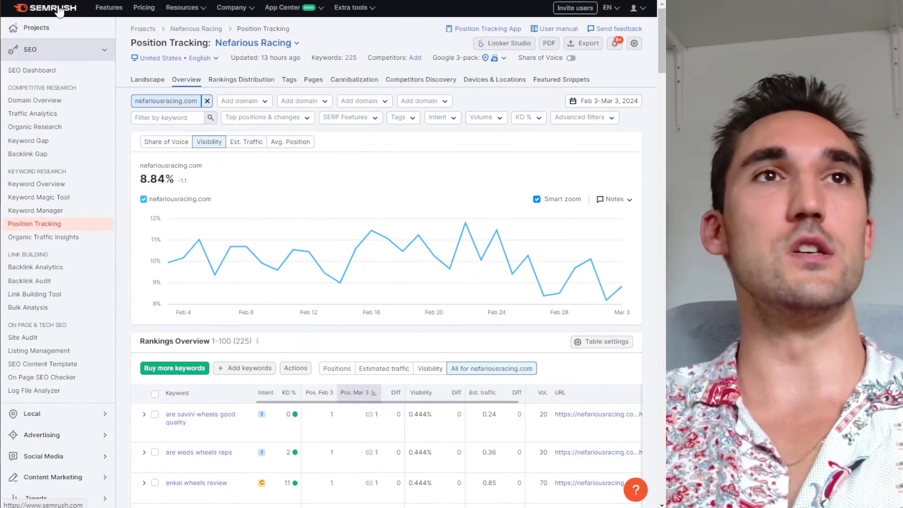
Run Domain Overview for nefariousracing.com and review its top organic keywords
left_click(37, 184)
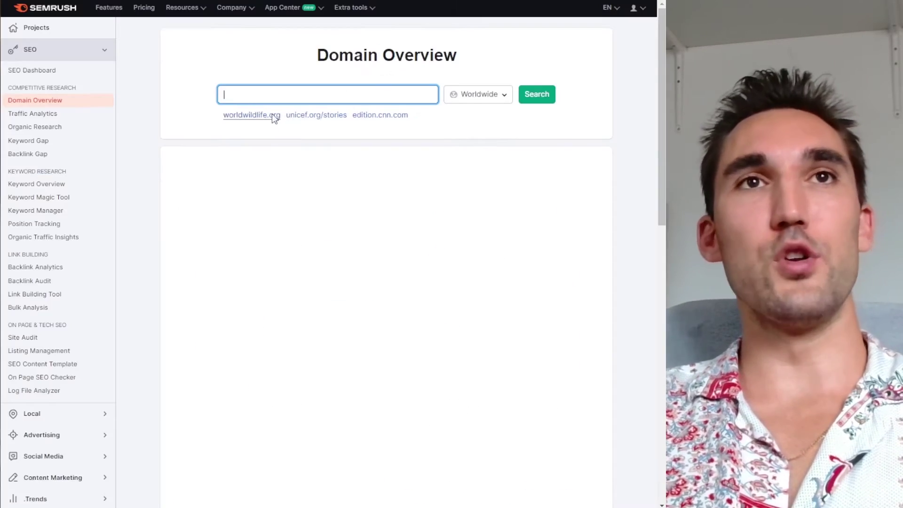
type("nefari")
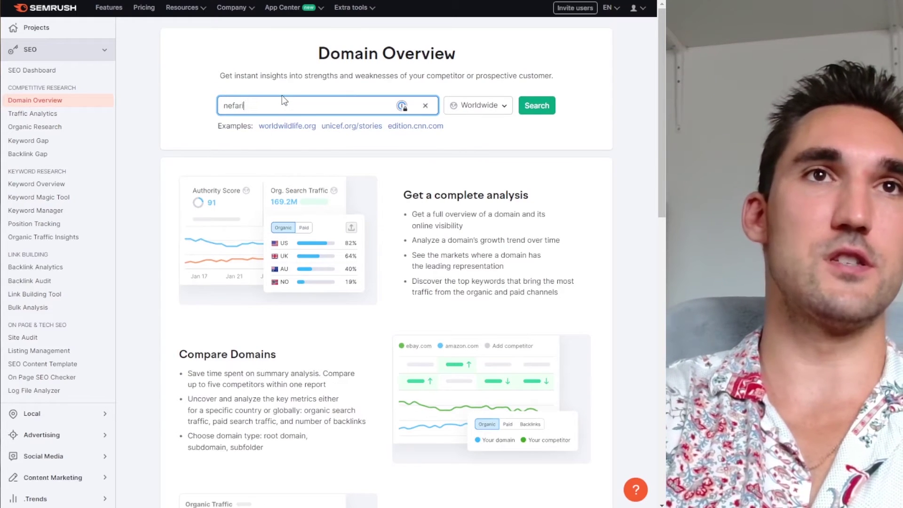
type("ousracing.")
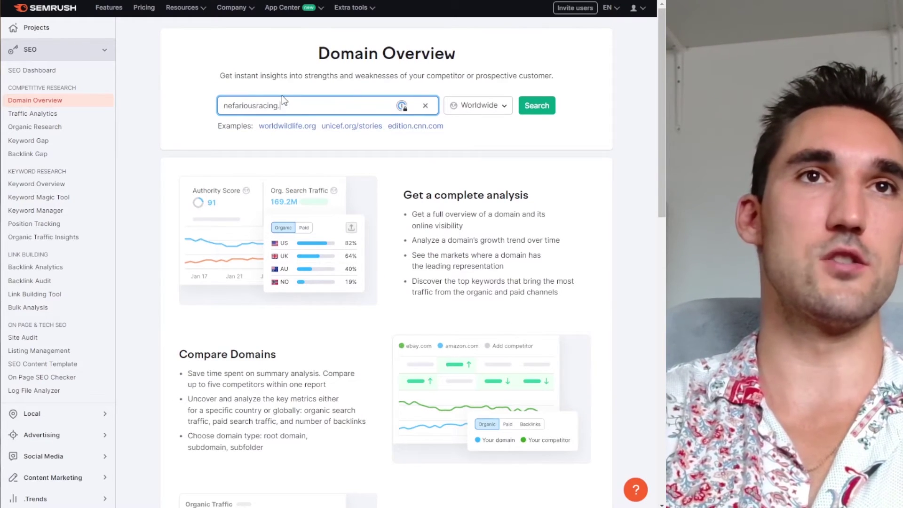
type("com")
key("Return")
scroll(388, 246, "down", 4)
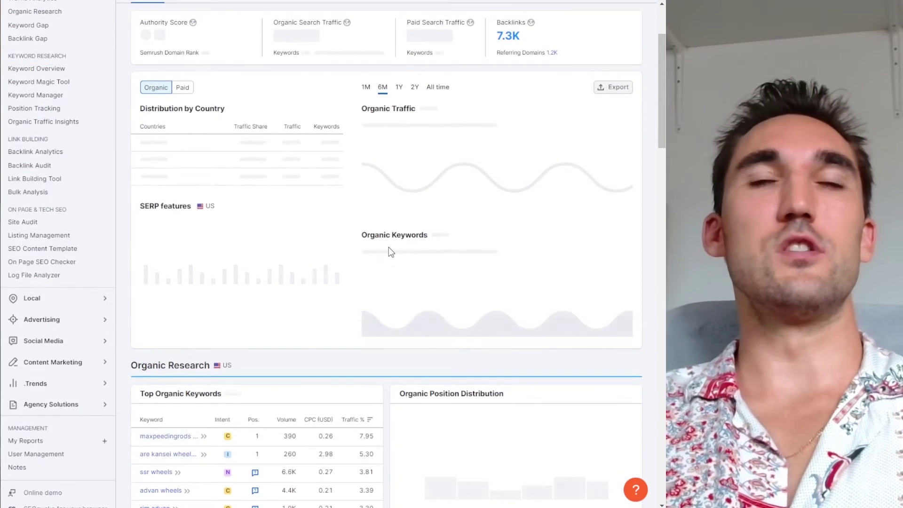
scroll(353, 198, "down", 3)
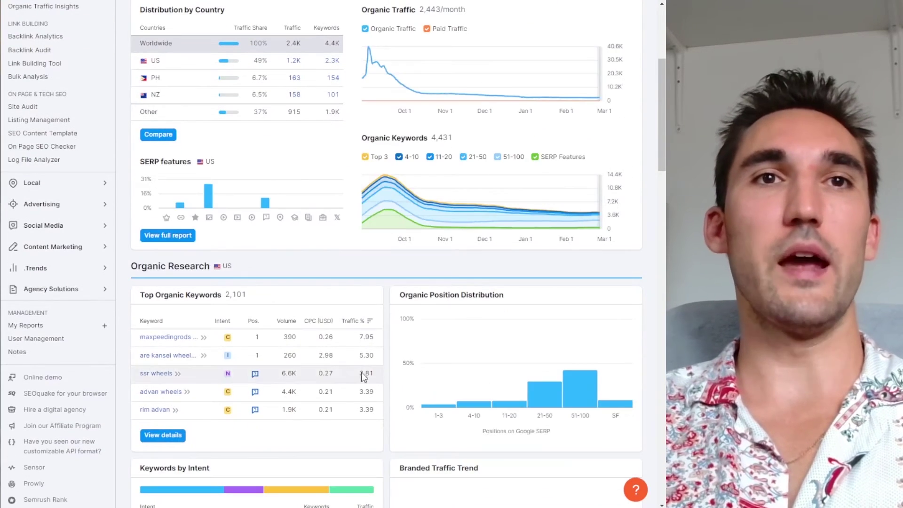
left_click(160, 436)
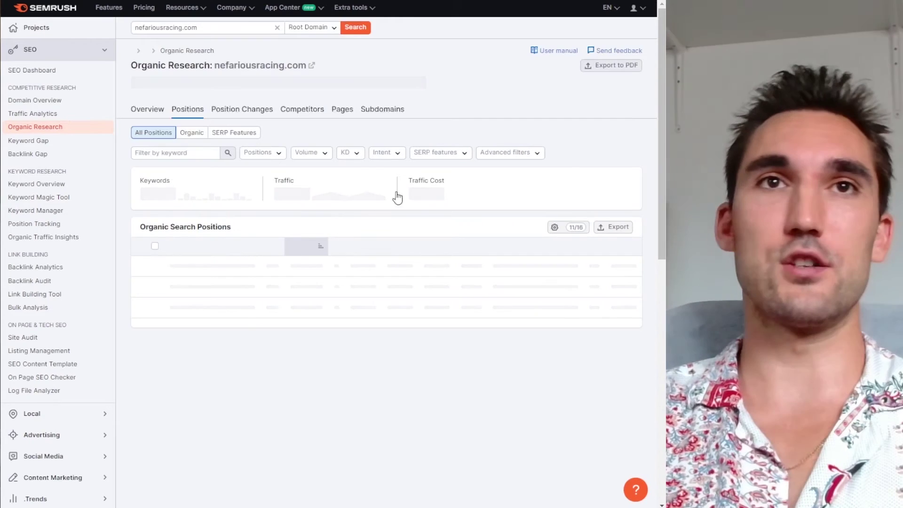
Scroll through the 2,298 organic search positions for nefariousracing.com
scroll(423, 188, "down", 3)
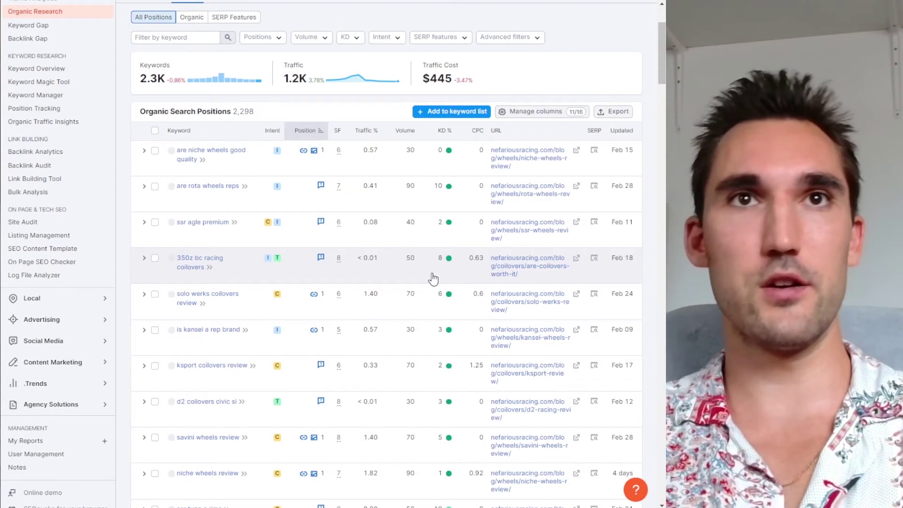
scroll(409, 221, "up", 3)
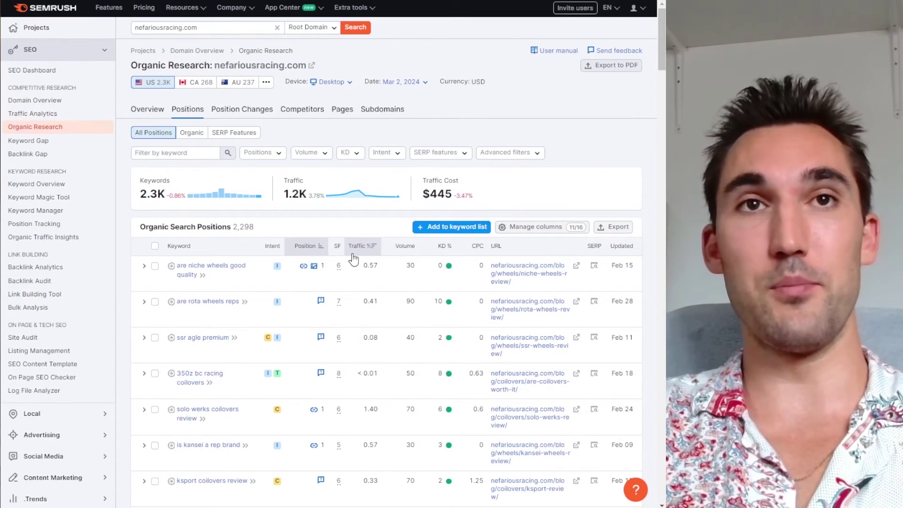
scroll(357, 280, "down", 3)
scroll(385, 251, "up", 3)
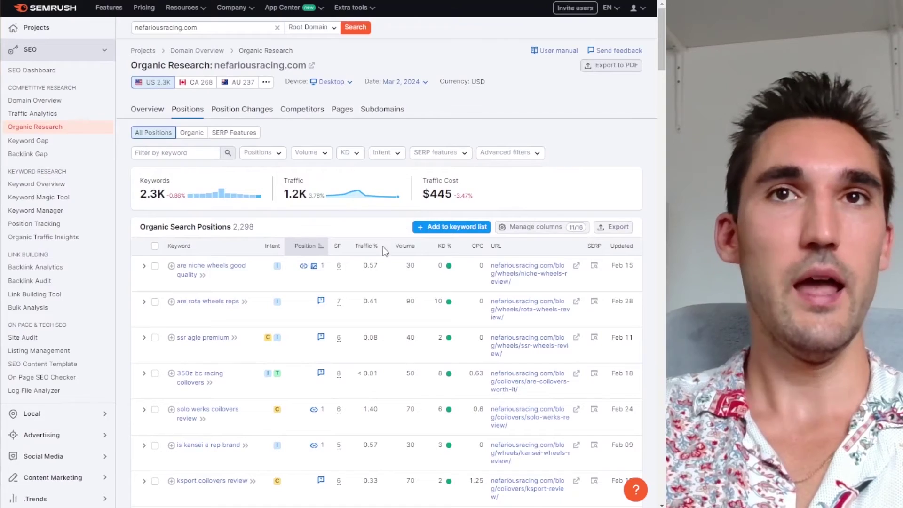
scroll(329, 245, "down", 2)
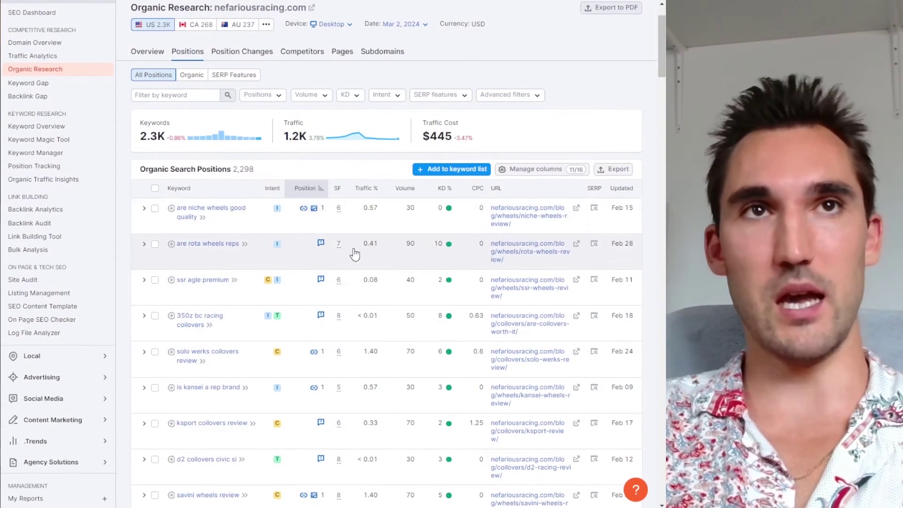
Show nefariousracing.com's Position Changes for the last 28 days
left_click(255, 53)
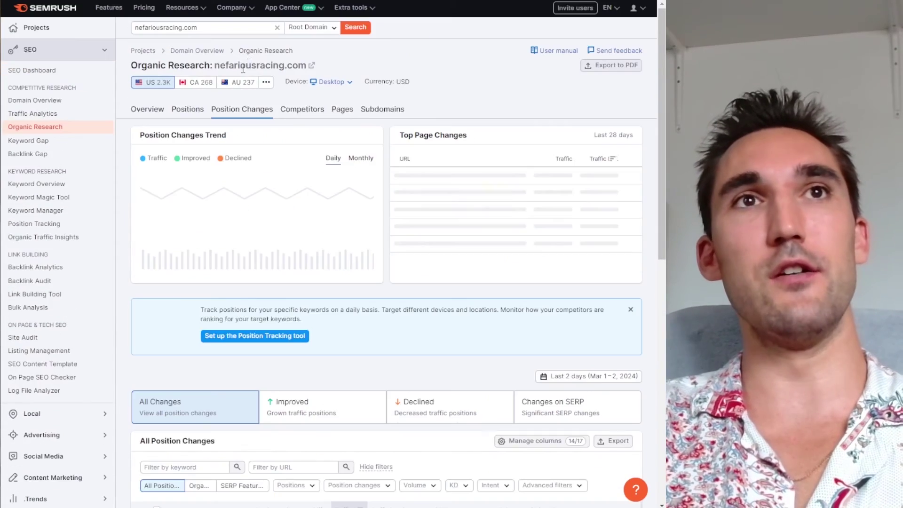
scroll(354, 227, "down", 5)
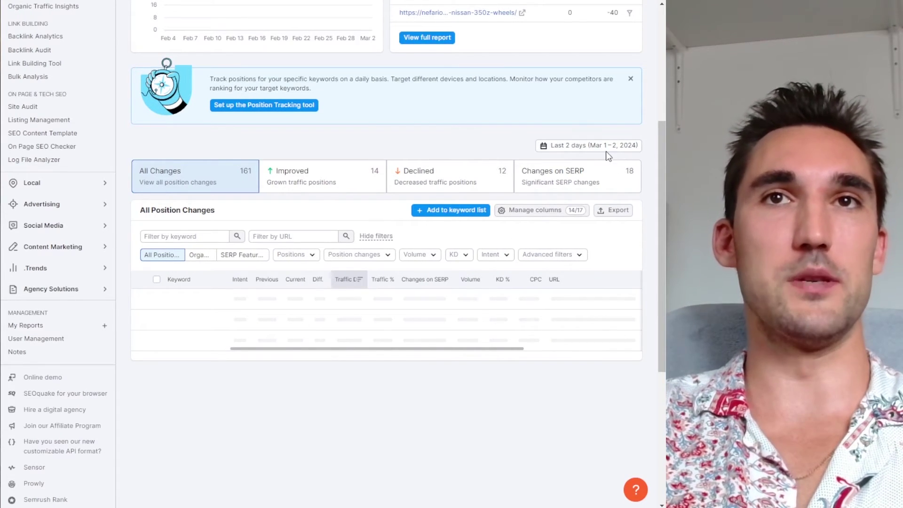
left_click(598, 146)
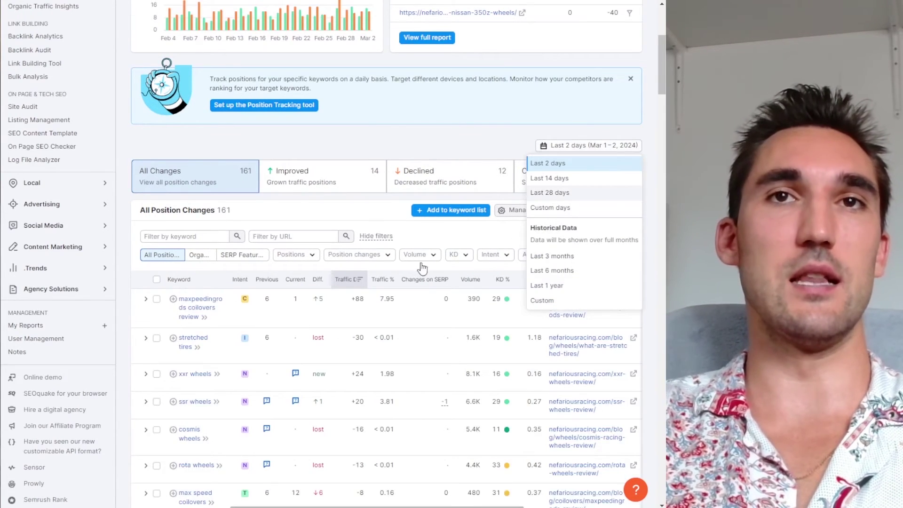
left_click(570, 196)
Review the 28-day changes and close the Position Tracking promotion banner
scroll(433, 317, "down", 2)
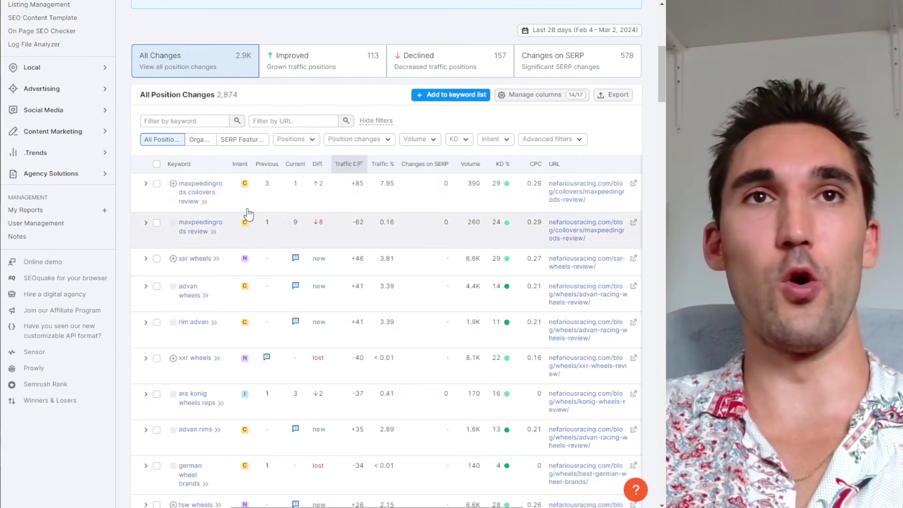
scroll(292, 216, "down", 1)
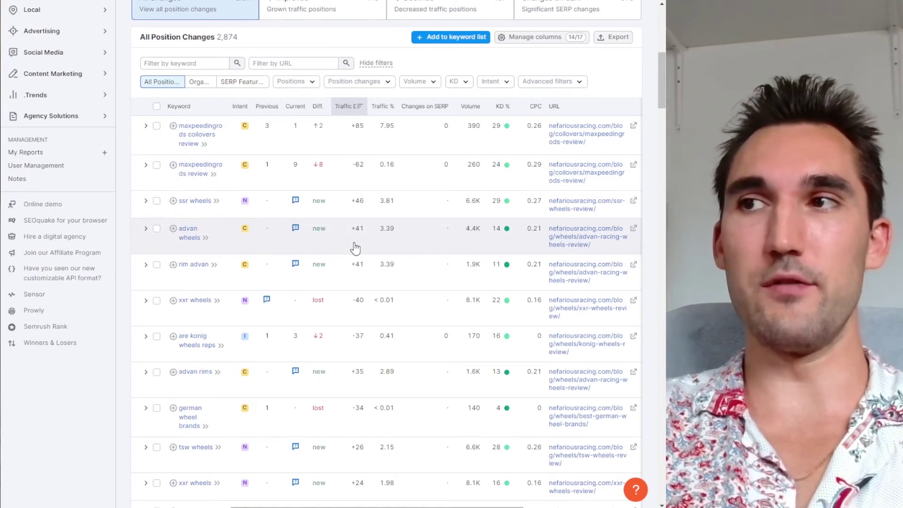
scroll(376, 254, "up", 9)
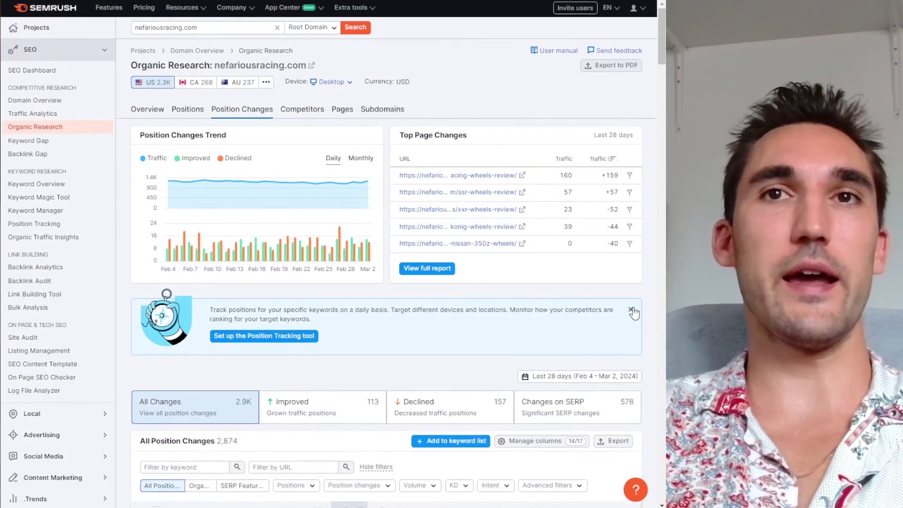
left_click(631, 310)
scroll(542, 306, "down", 1)
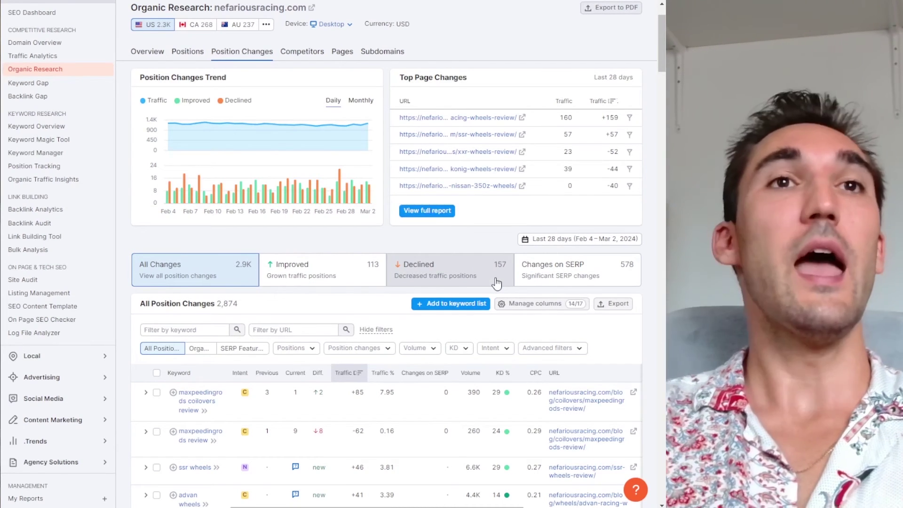
Scroll through the Position Changes report to review the top page changes
scroll(420, 242, "up", 2)
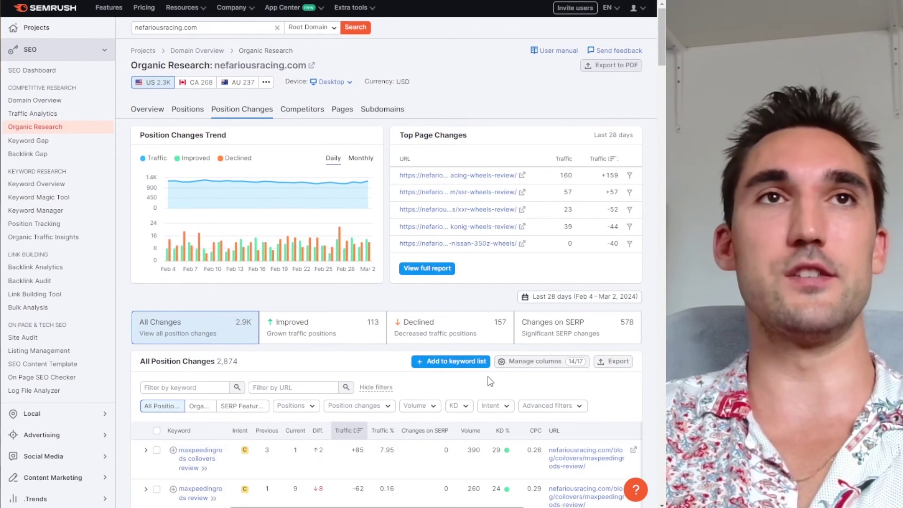
scroll(488, 390, "down", 2)
scroll(497, 411, "up", 2)
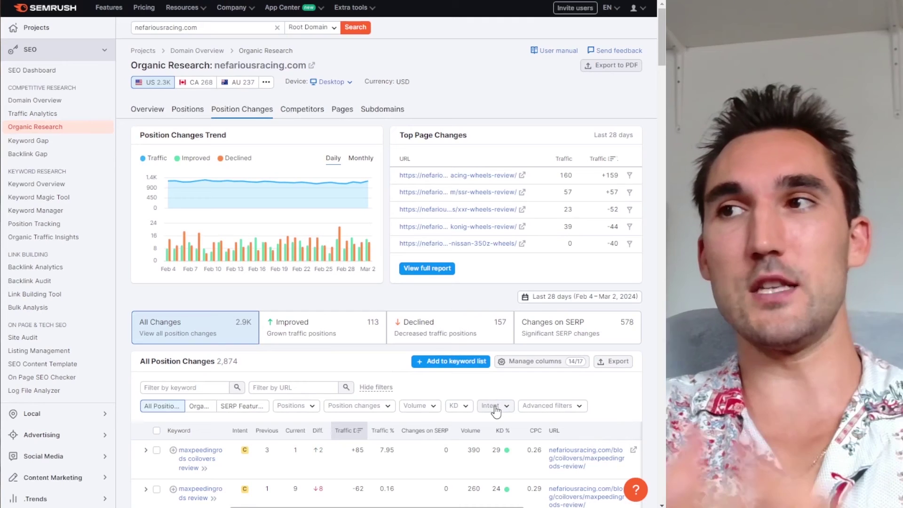